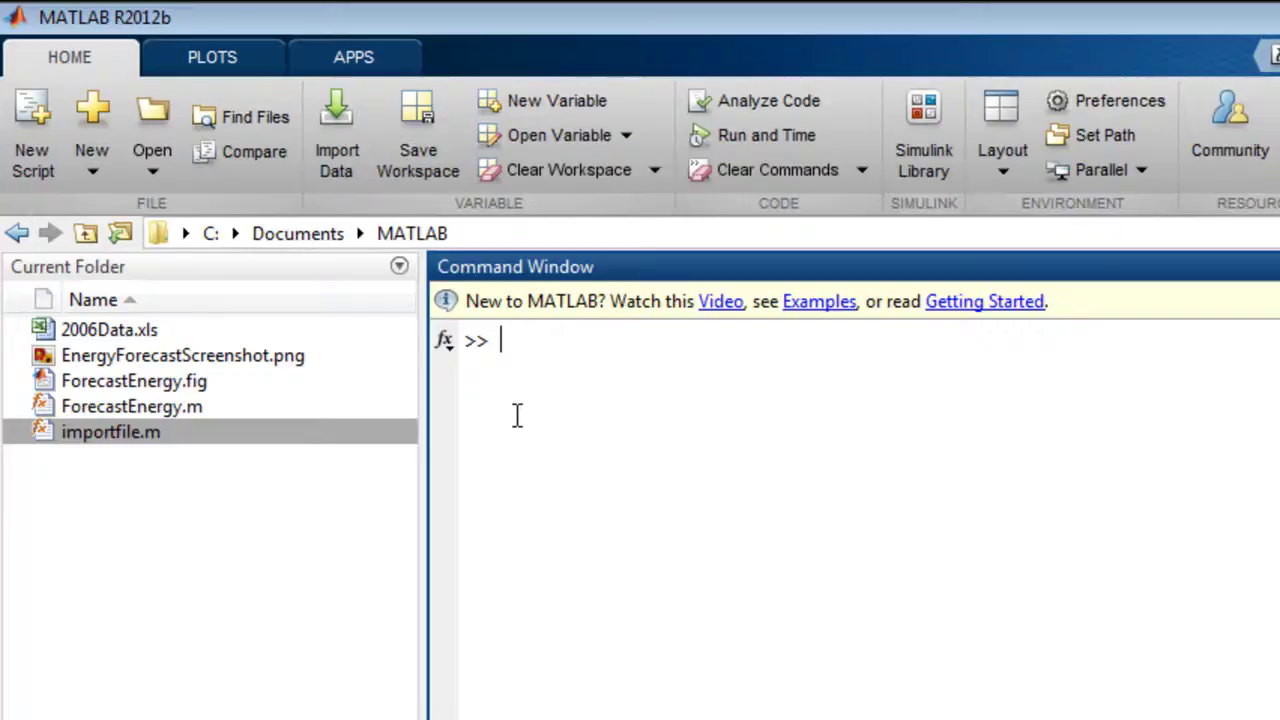
Show the APPS tab and run ForecastEnergy from the Command Window
{"action": "left_click", "coordinate": [306, 62]}
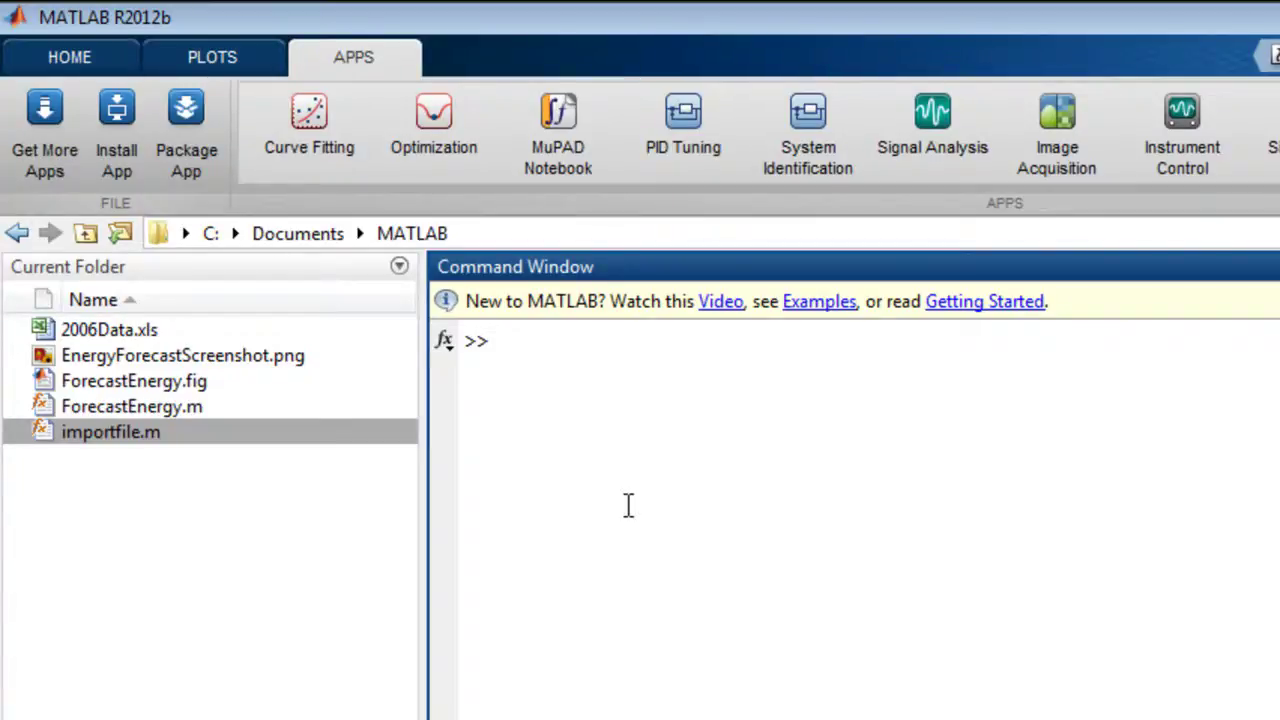
{"action": "type", "text": "ForecastEnergy"}
{"action": "key", "text": "Return"}
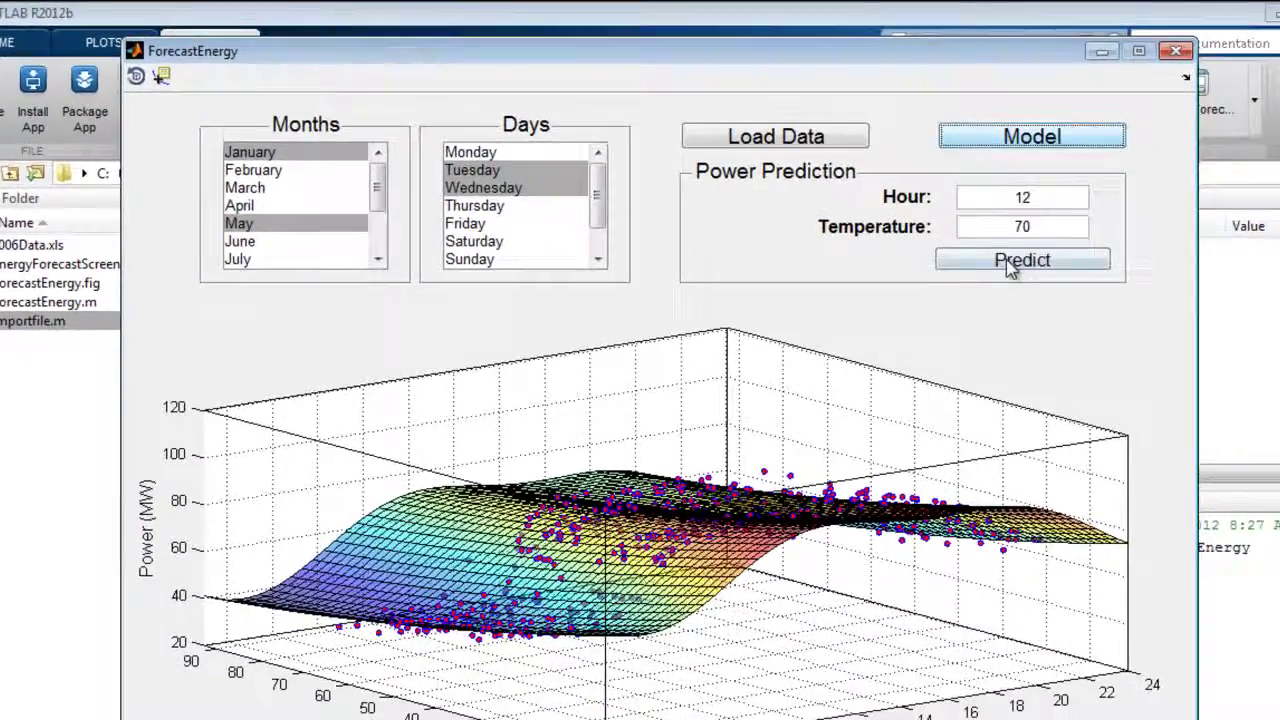
Predict 75.59 MW for hour 12 at temperature 70, rotate the surface plot, and close the GUI
{"action": "left_click", "coordinate": [1279, 344]}
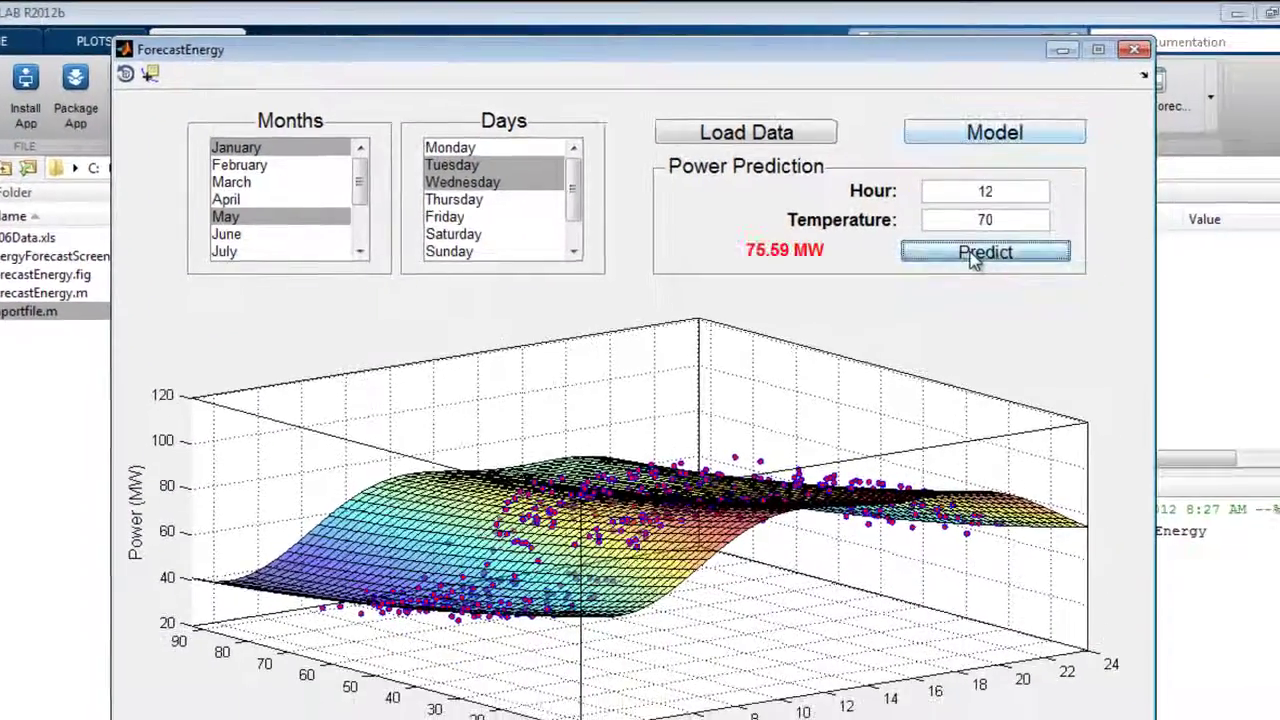
{"action": "left_click_drag", "start_coordinate": [517, 466], "coordinate": [568, 466]}
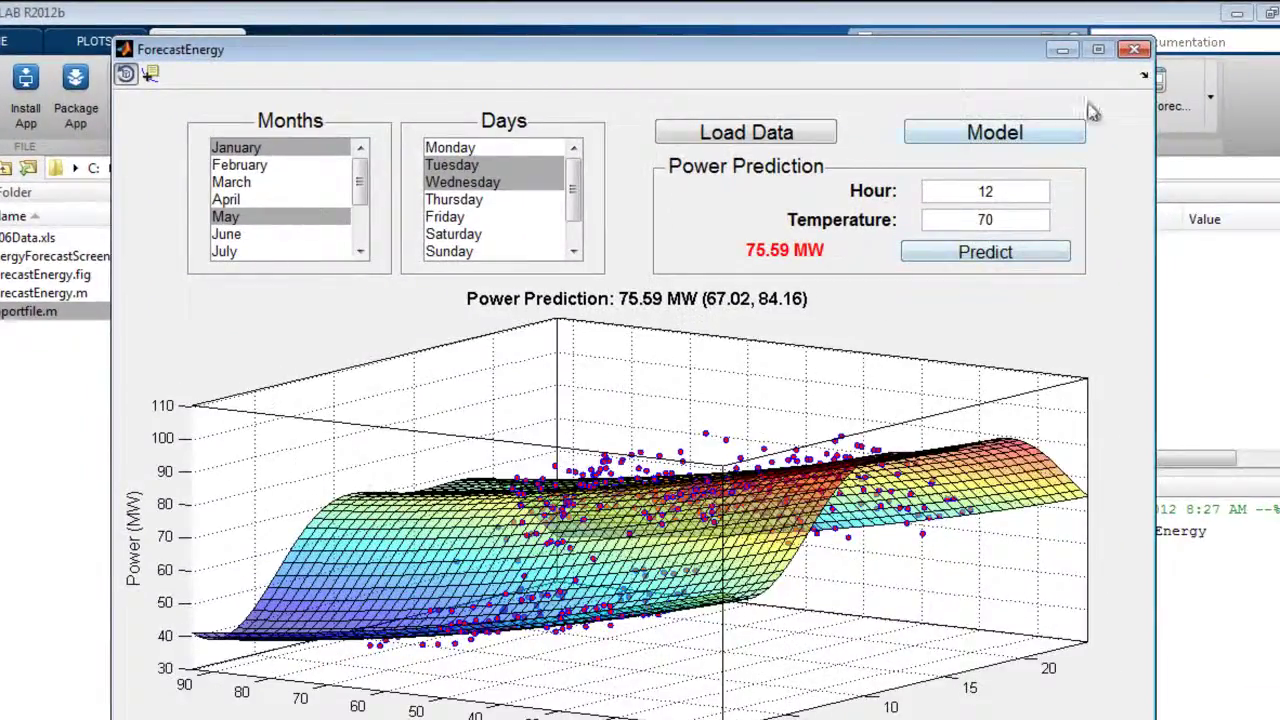
{"action": "left_click", "coordinate": [1132, 50]}
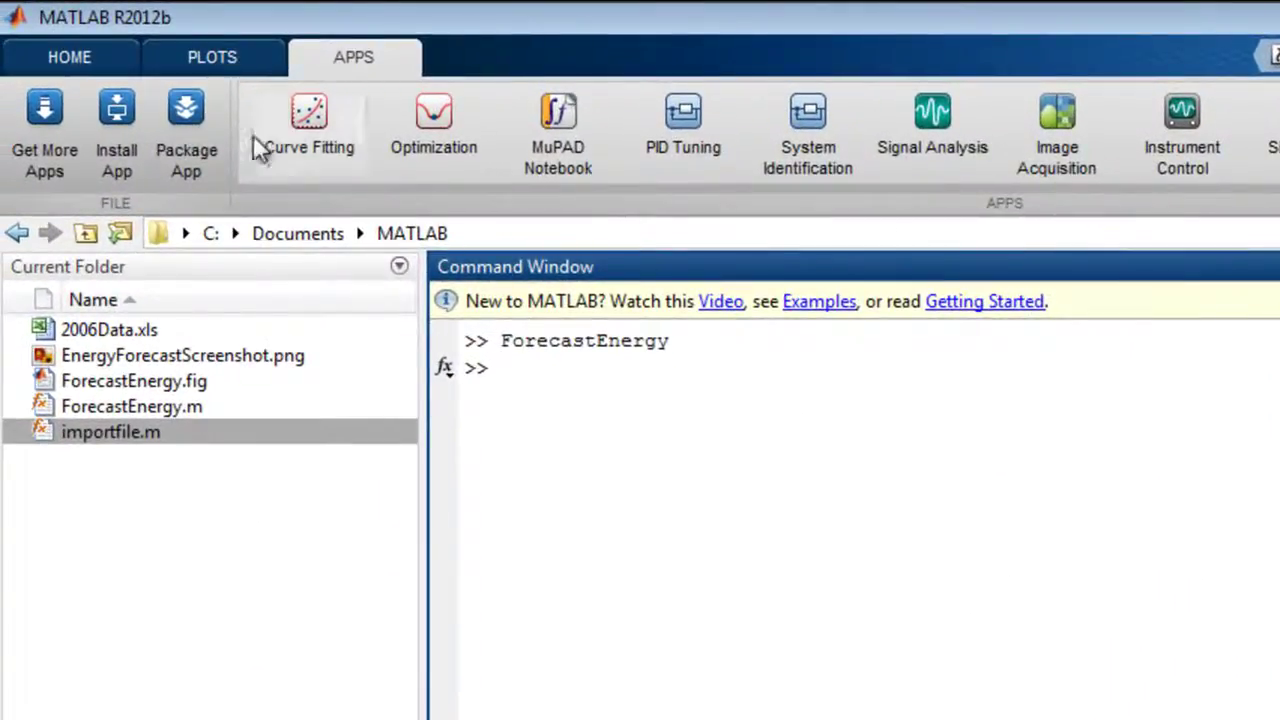
Start a new app package with ForecastEnergy.m as its main file
{"action": "left_click", "coordinate": [209, 121]}
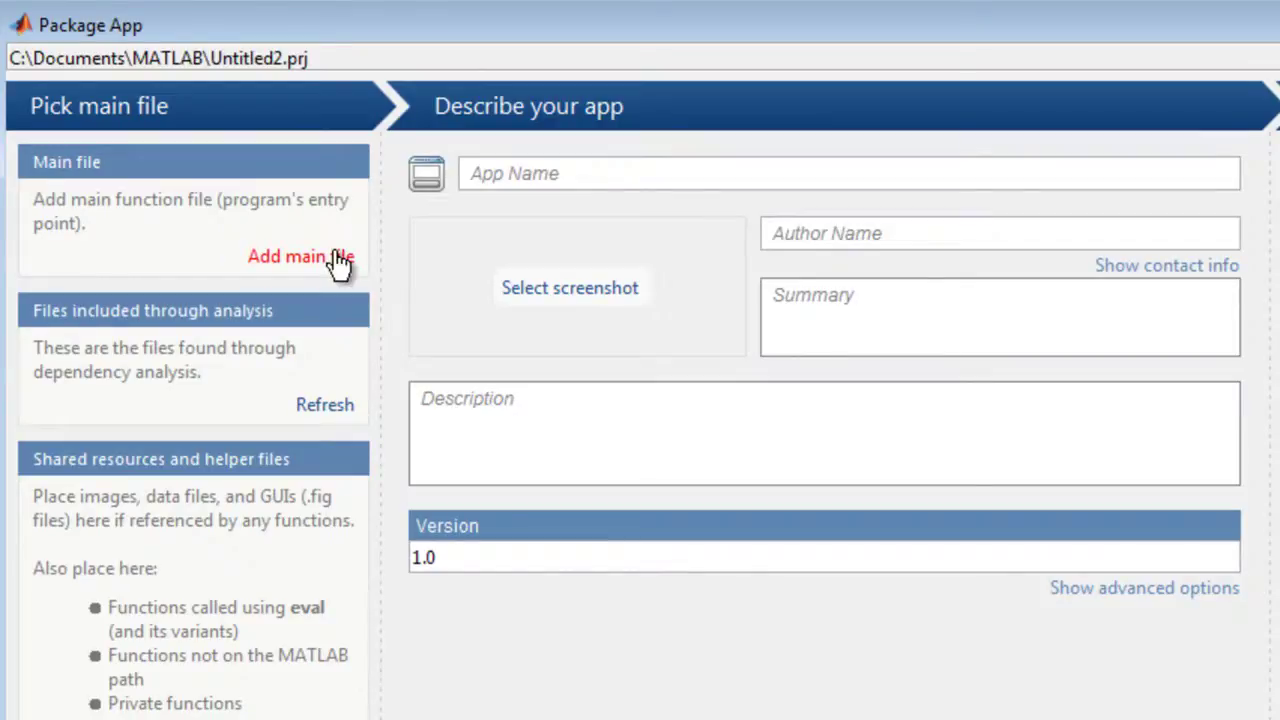
{"action": "left_click", "coordinate": [340, 262]}
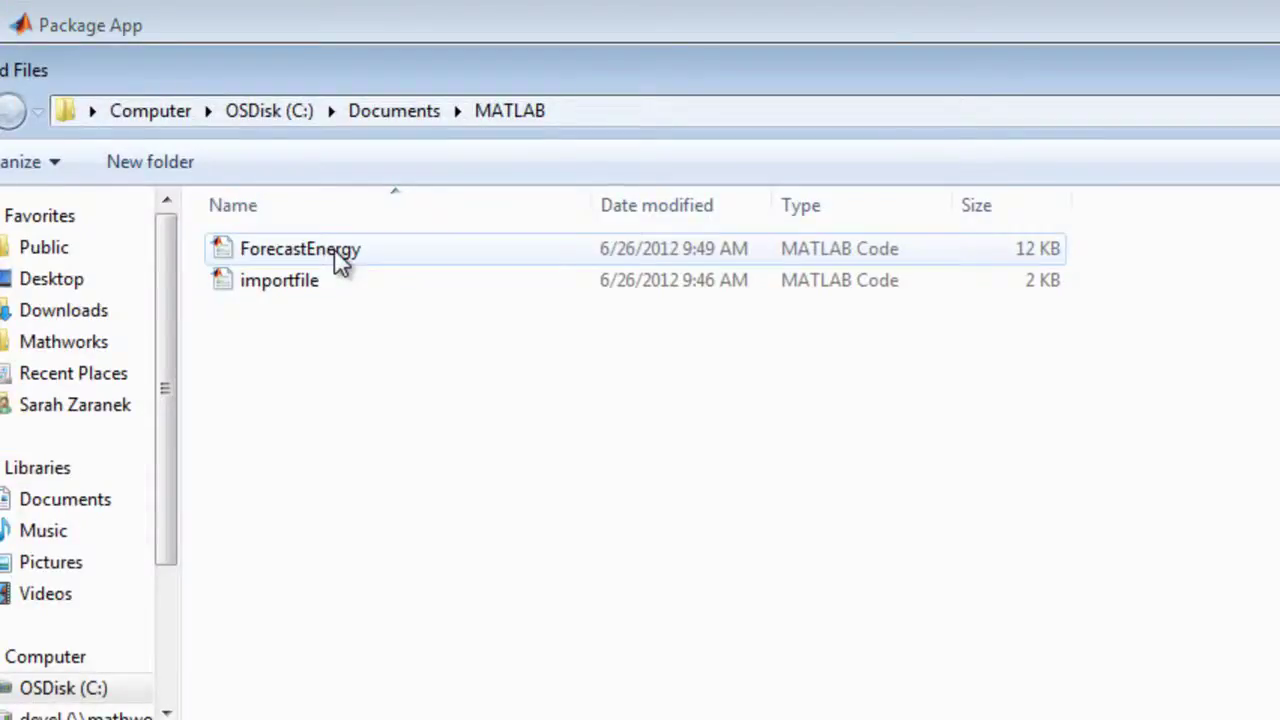
{"action": "left_click", "coordinate": [330, 250]}
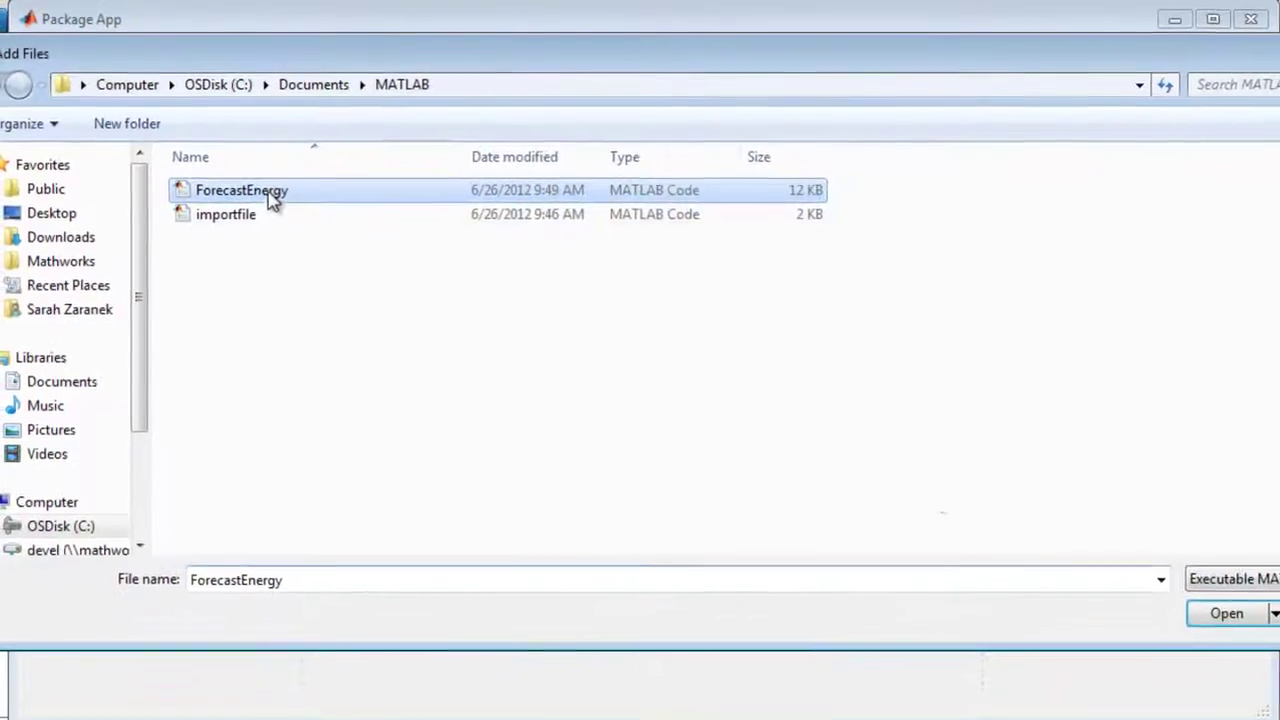
{"action": "left_click", "coordinate": [1218, 610]}
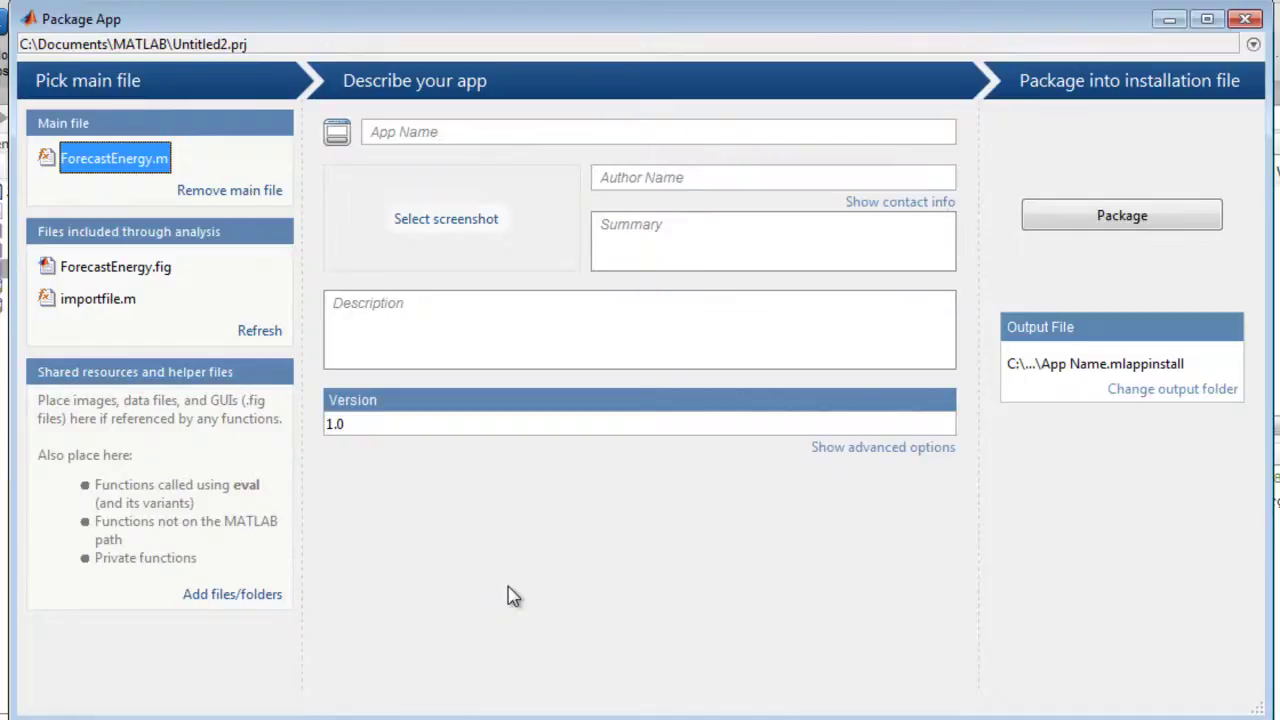
Add 2006Data.xls to the package as a shared data file
{"action": "left_click", "coordinate": [275, 596]}
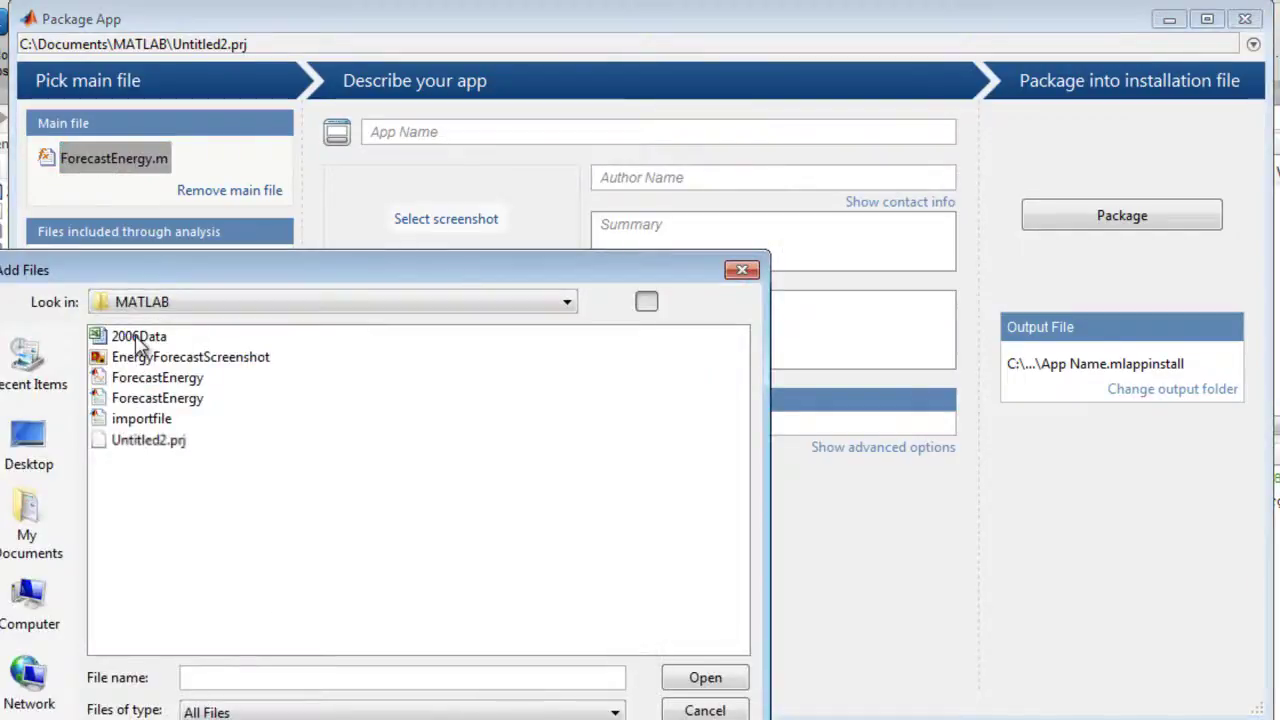
{"action": "left_click", "coordinate": [137, 340]}
{"action": "left_click", "coordinate": [700, 680]}
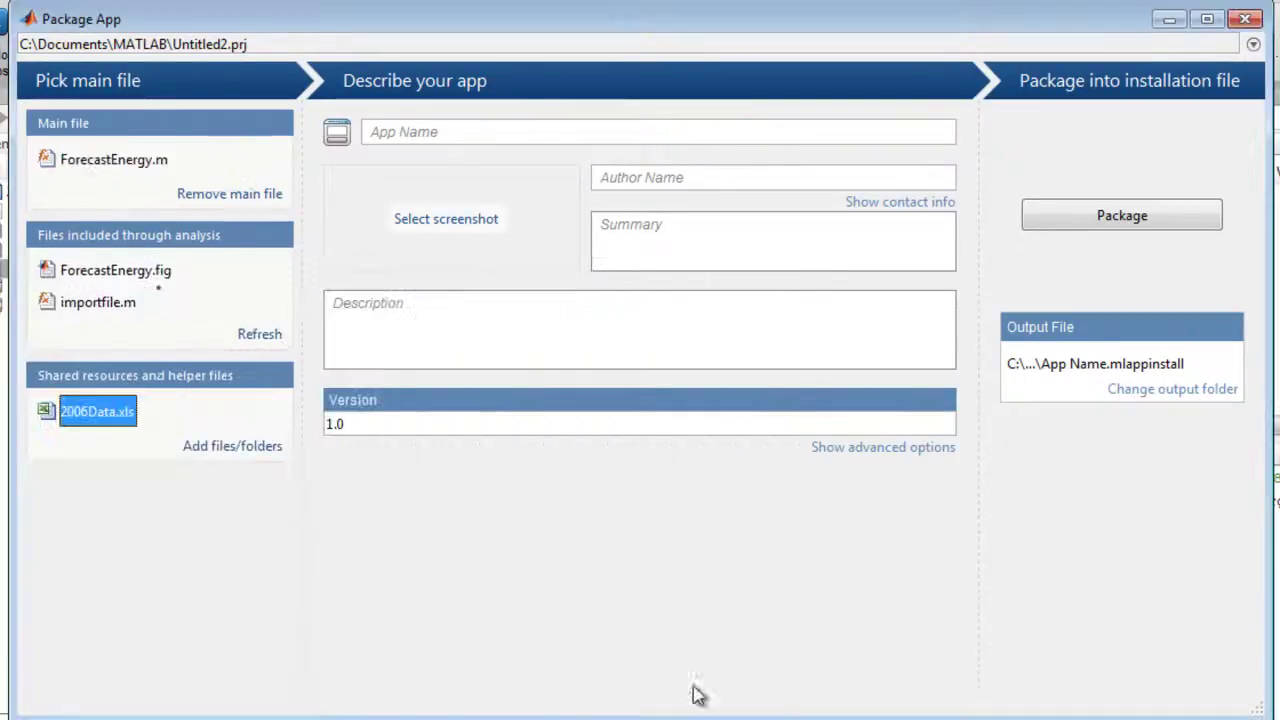
{"action": "left_click", "coordinate": [435, 132]}
Name the app 'Energy Forecaster', fill in its details, and attach the EnergyForecastScreenshot image
{"action": "type", "text": "Energy Forecaster"}
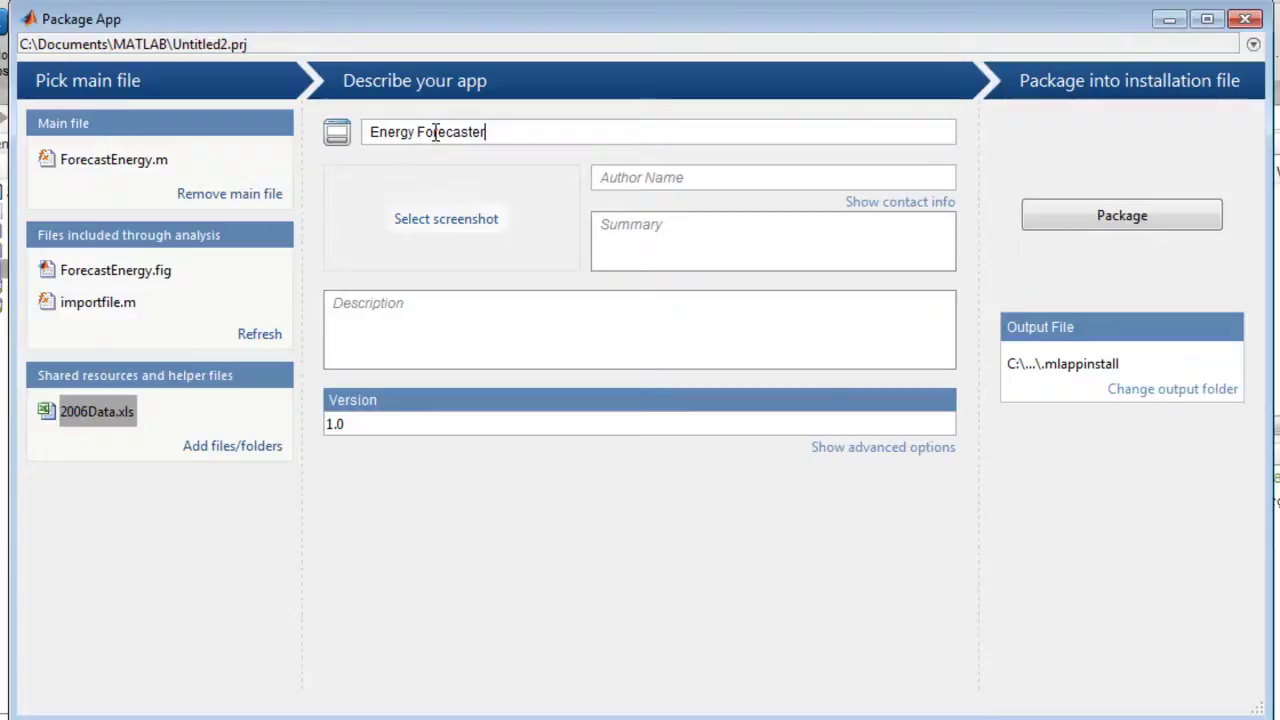
{"action": "left_click", "coordinate": [437, 306]}
{"action": "type", "text": "Th"}
{"action": "left_click", "coordinate": [643, 184]}
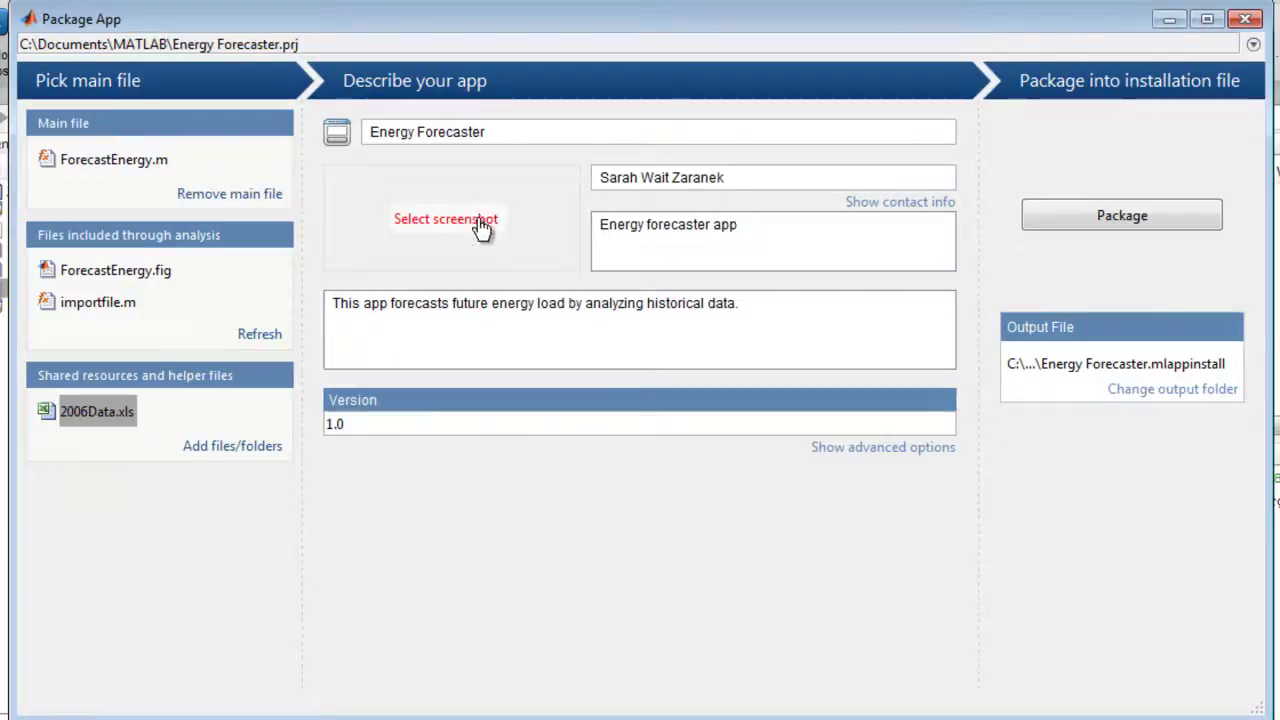
{"action": "left_click", "coordinate": [481, 228]}
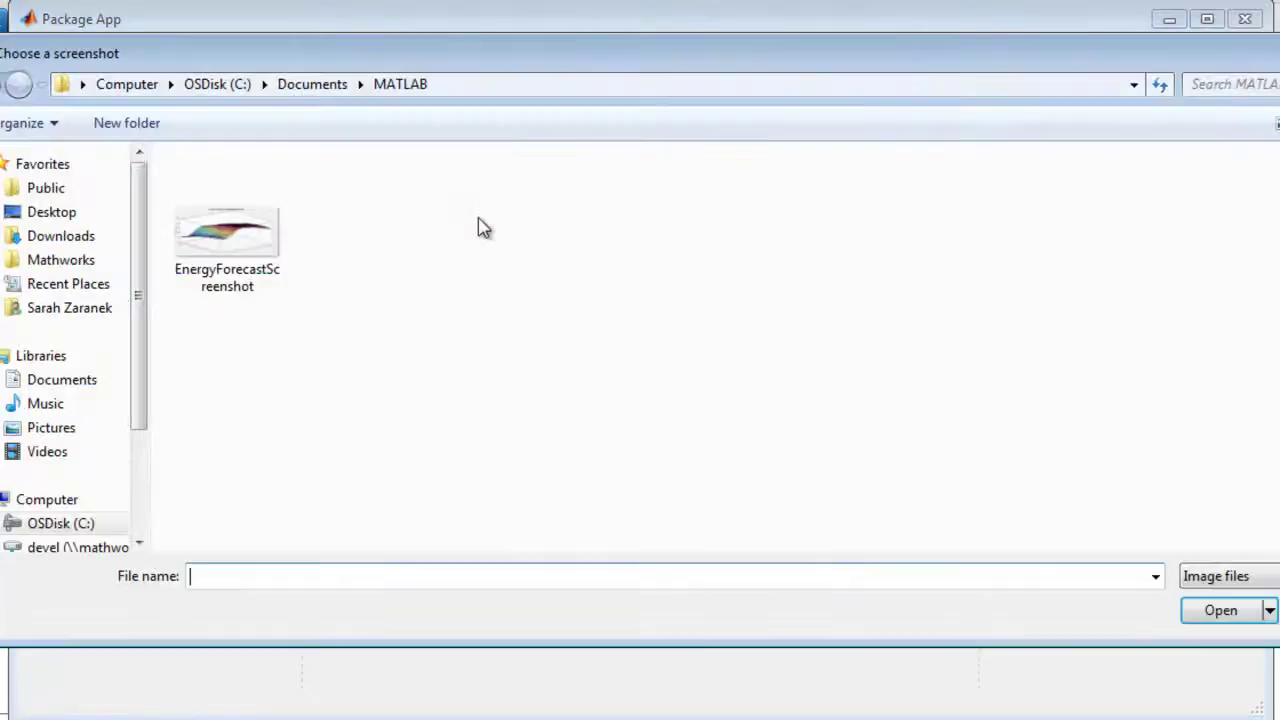
{"action": "left_click", "coordinate": [249, 245]}
{"action": "left_click", "coordinate": [1231, 624]}
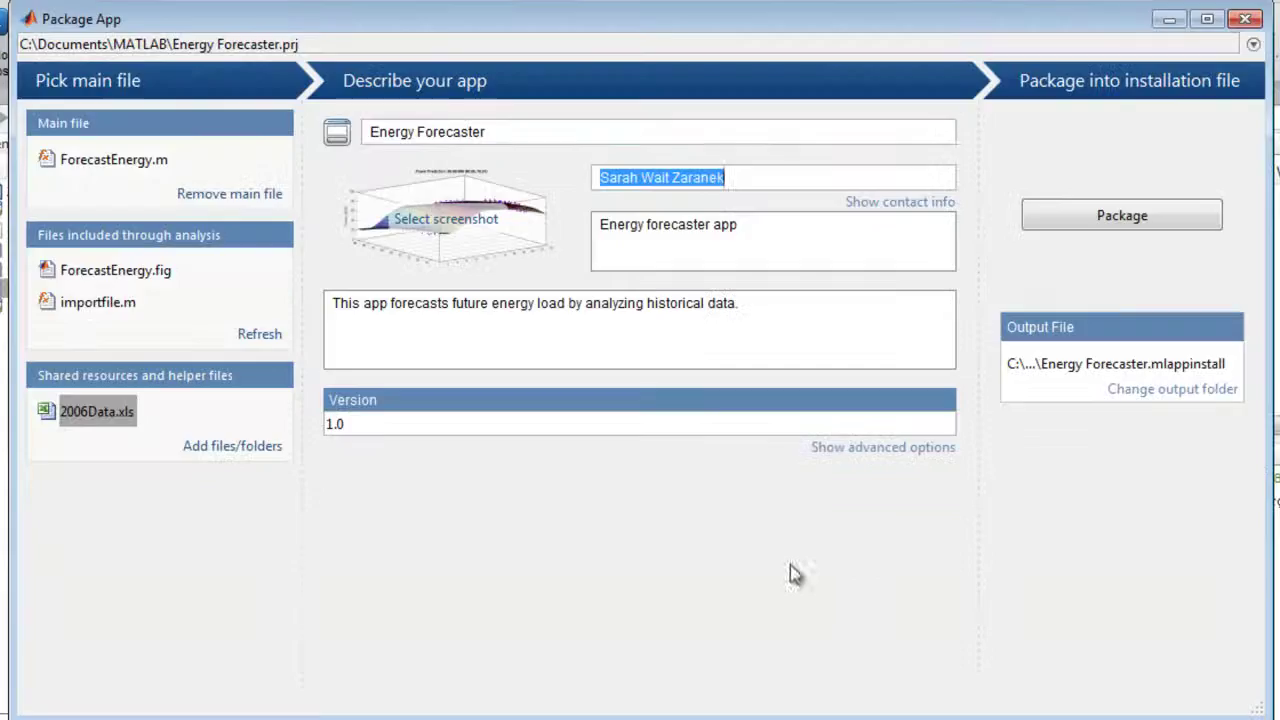
Build Energy Forecaster.mlappinstall, dismiss the build message, and close the packager
{"action": "left_click", "coordinate": [1075, 222]}
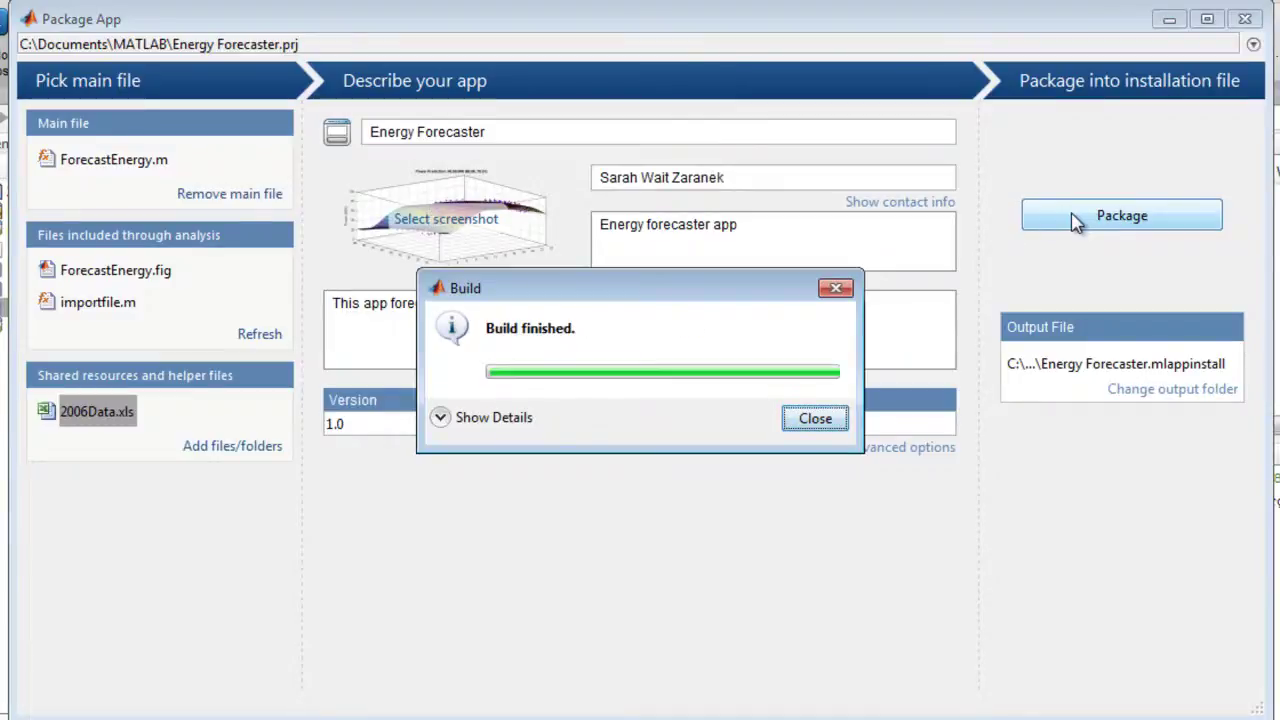
{"action": "left_click", "coordinate": [793, 420]}
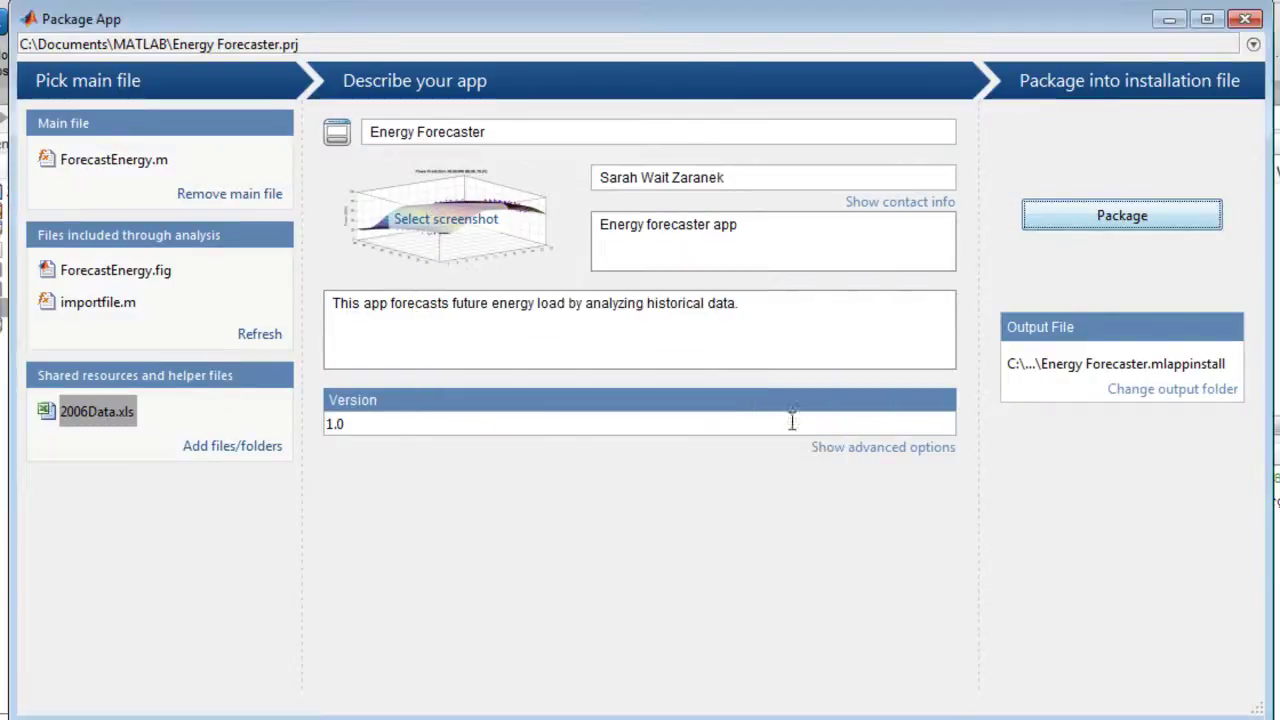
{"action": "left_click", "coordinate": [1260, 20]}
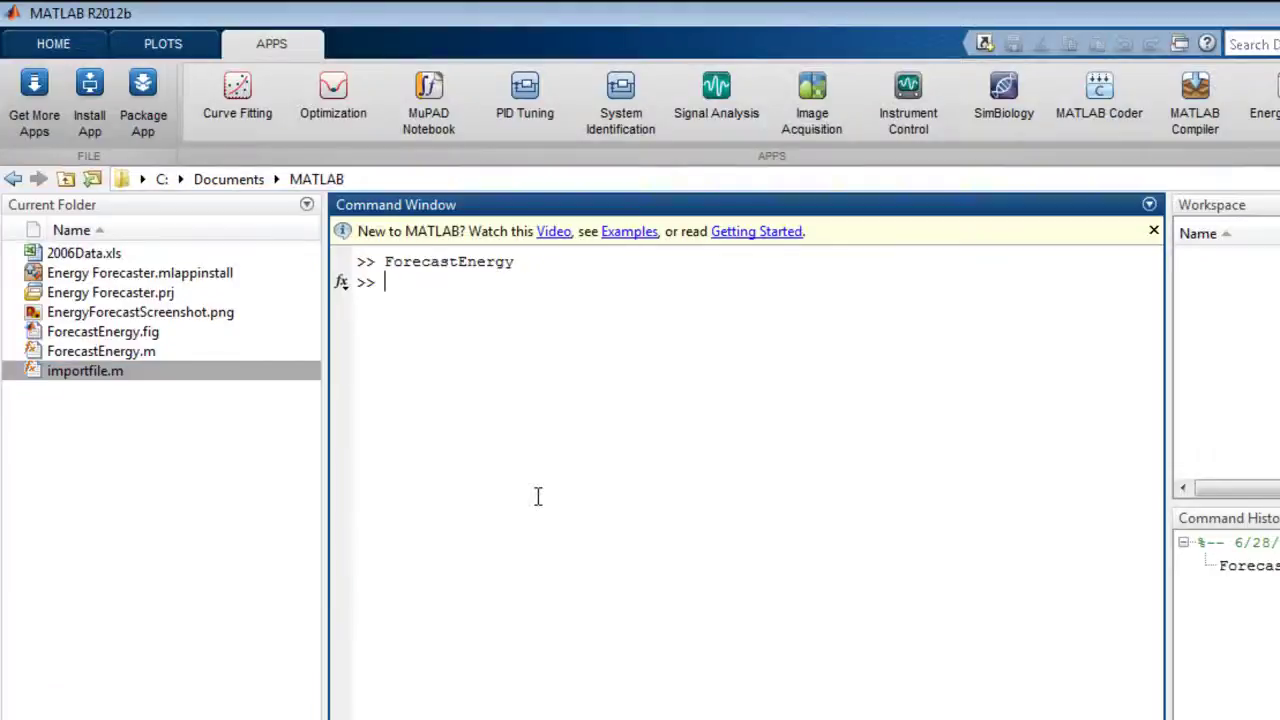
{"action": "left_click", "coordinate": [225, 285]}
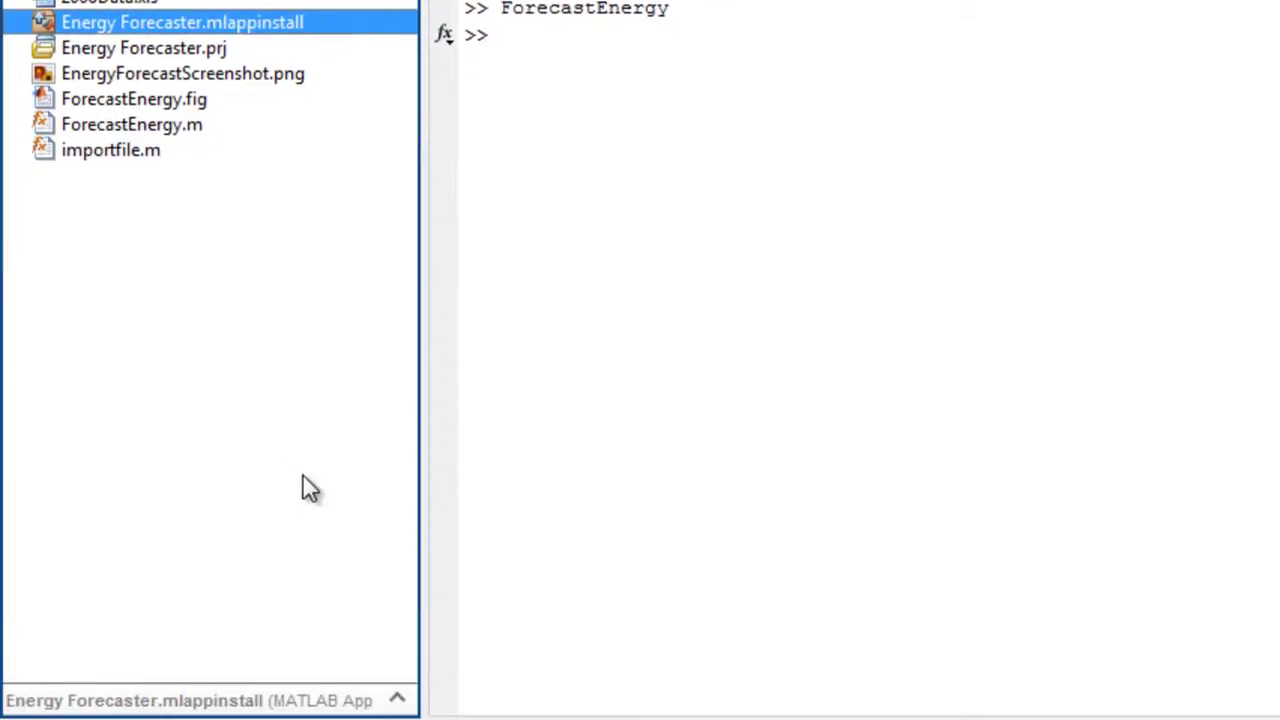
{"action": "left_click", "coordinate": [397, 709]}
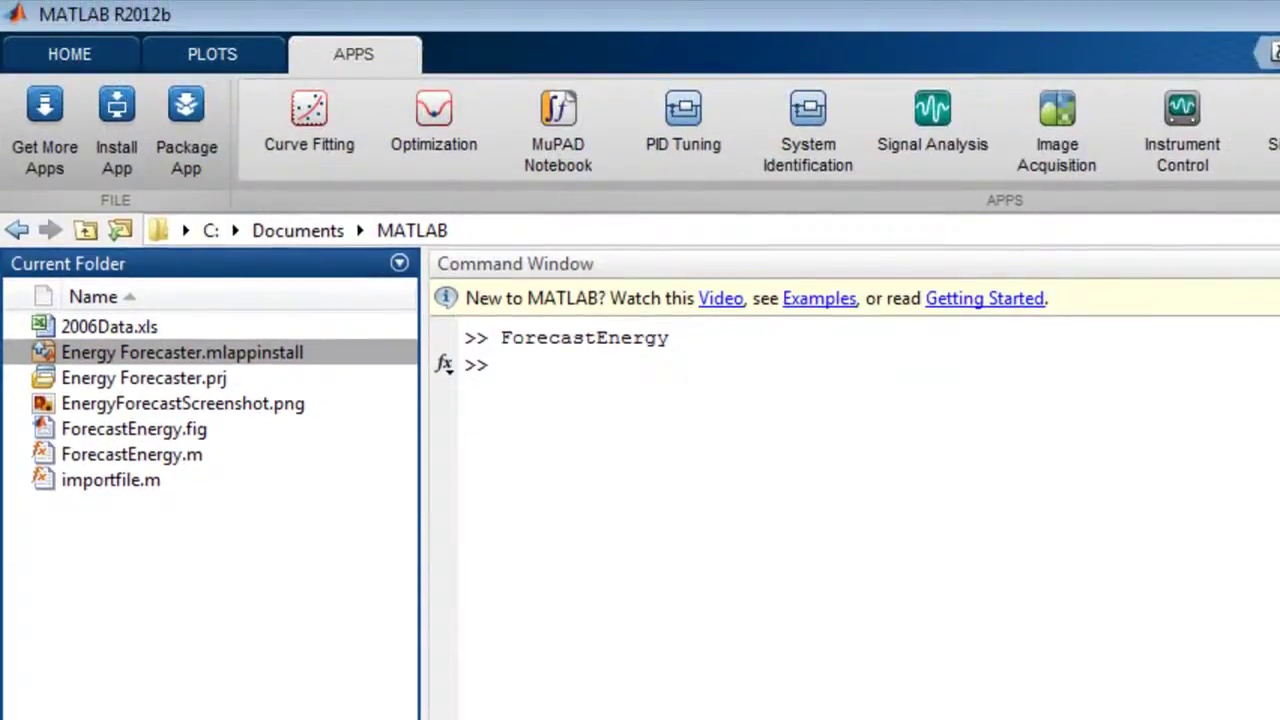
{"action": "left_click", "coordinate": [219, 384]}
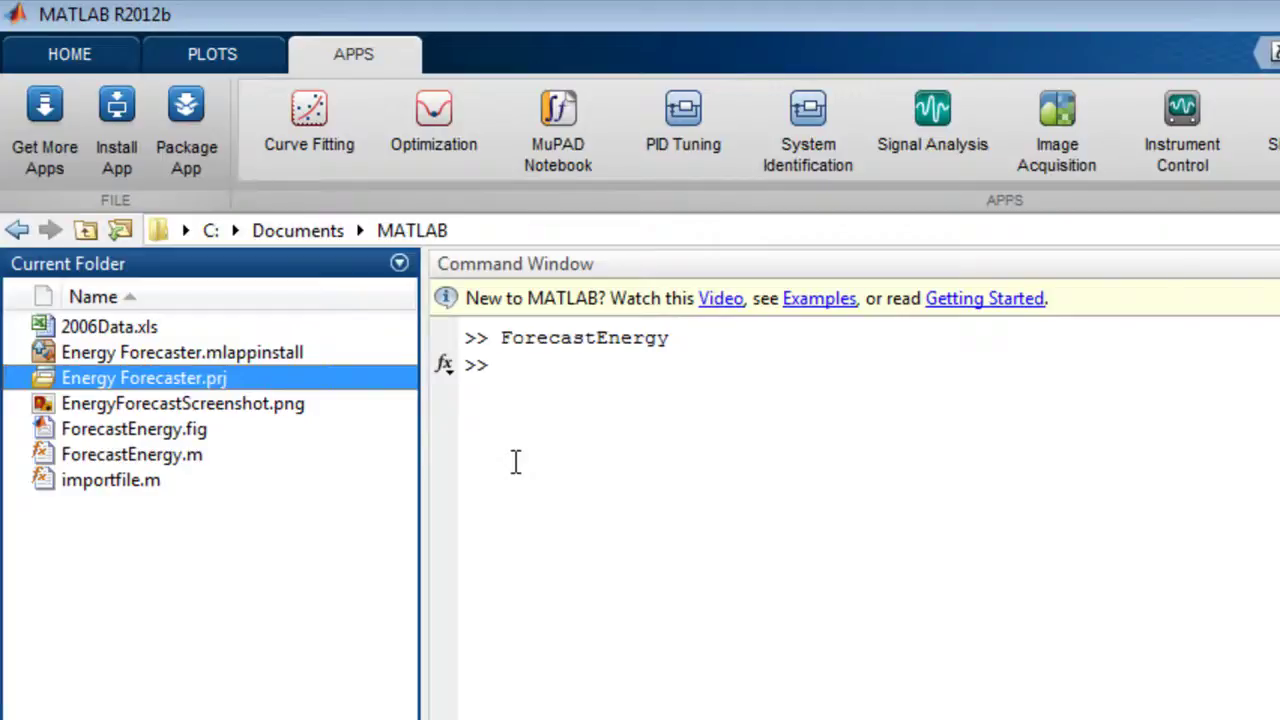
Select Energy Forecaster.mlappinstall in the current folder
{"action": "left_click", "coordinate": [280, 356]}
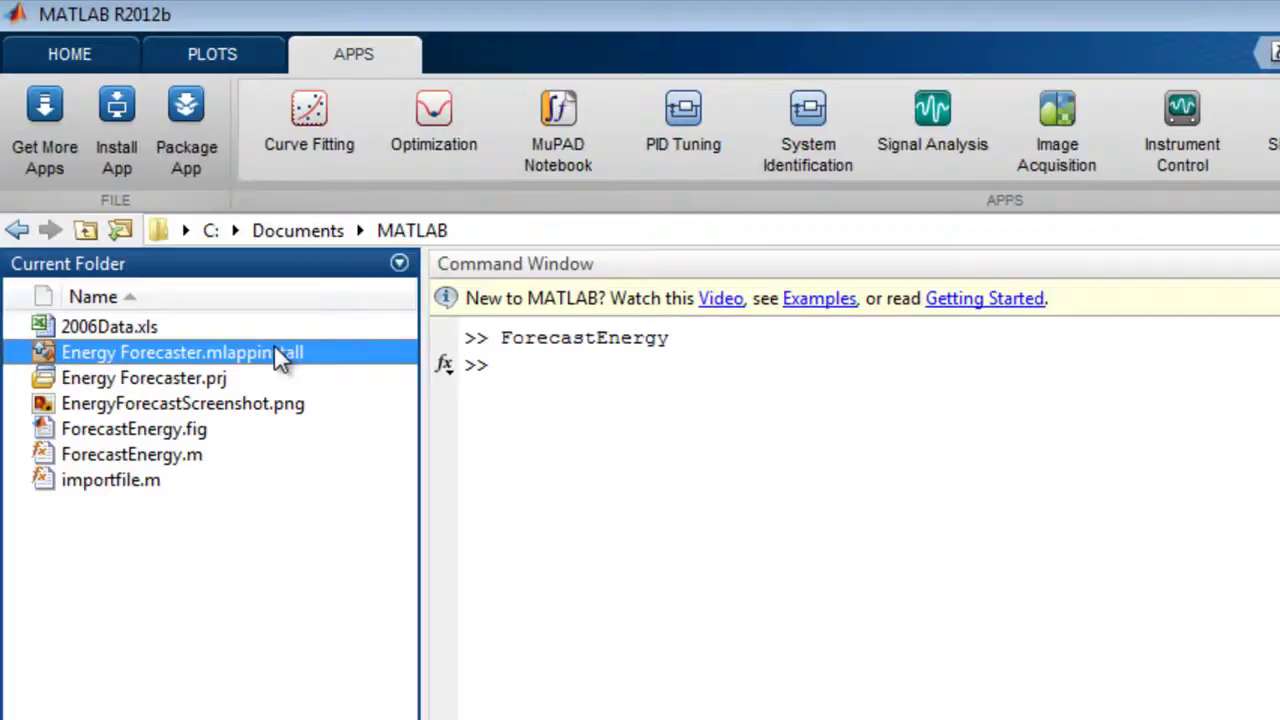
Install the Energy Forecaster.mlappinstall package into My Apps
{"action": "left_click", "coordinate": [110, 140]}
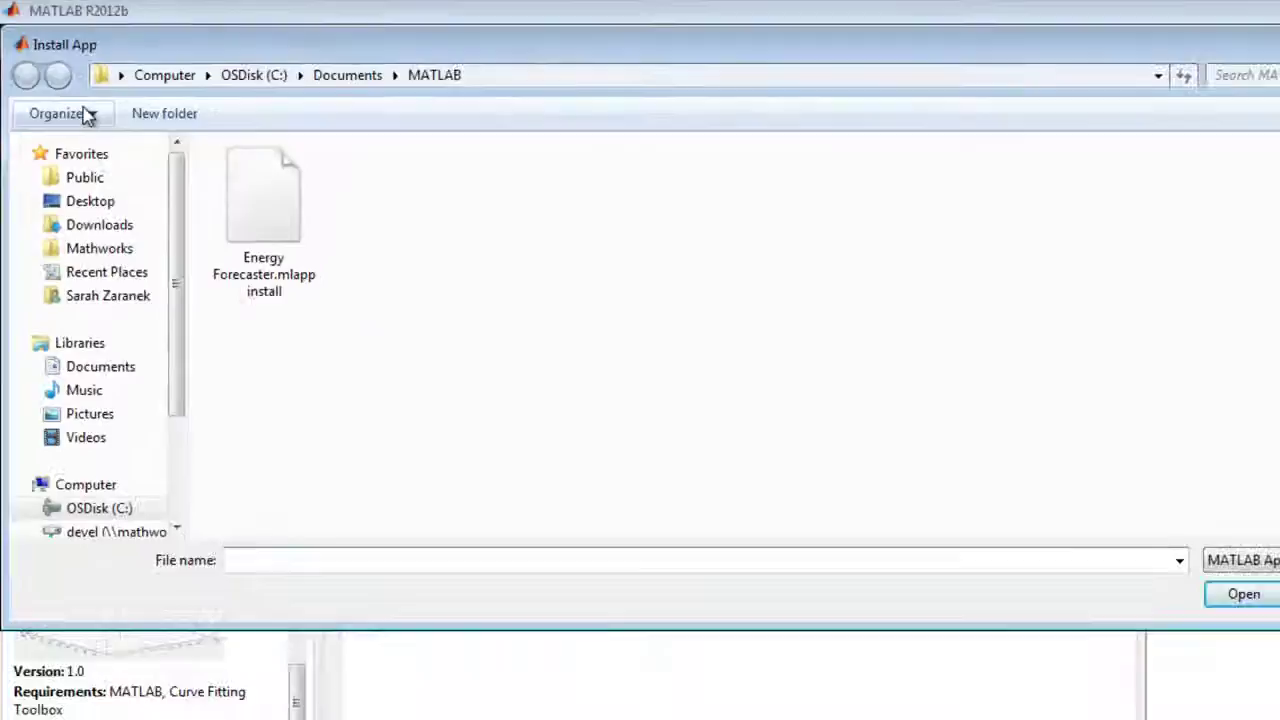
{"action": "left_click", "coordinate": [221, 247]}
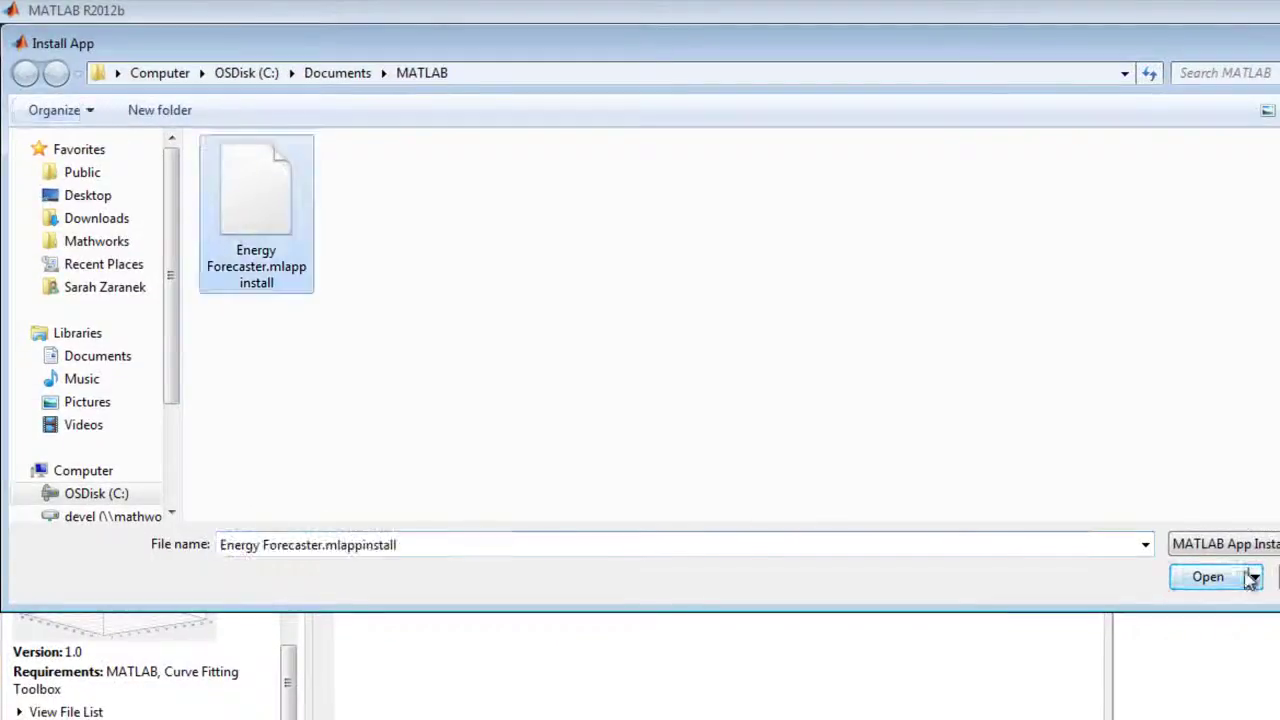
{"action": "left_click", "coordinate": [1251, 578]}
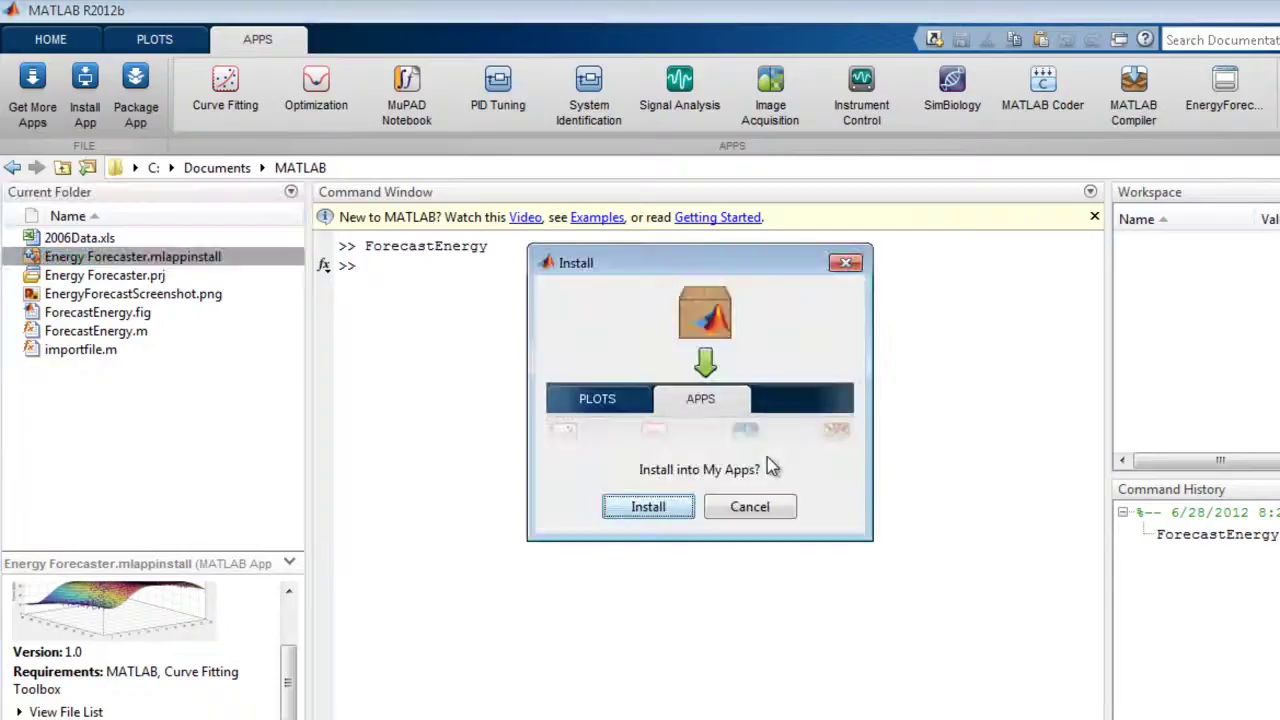
{"action": "left_click", "coordinate": [648, 507]}
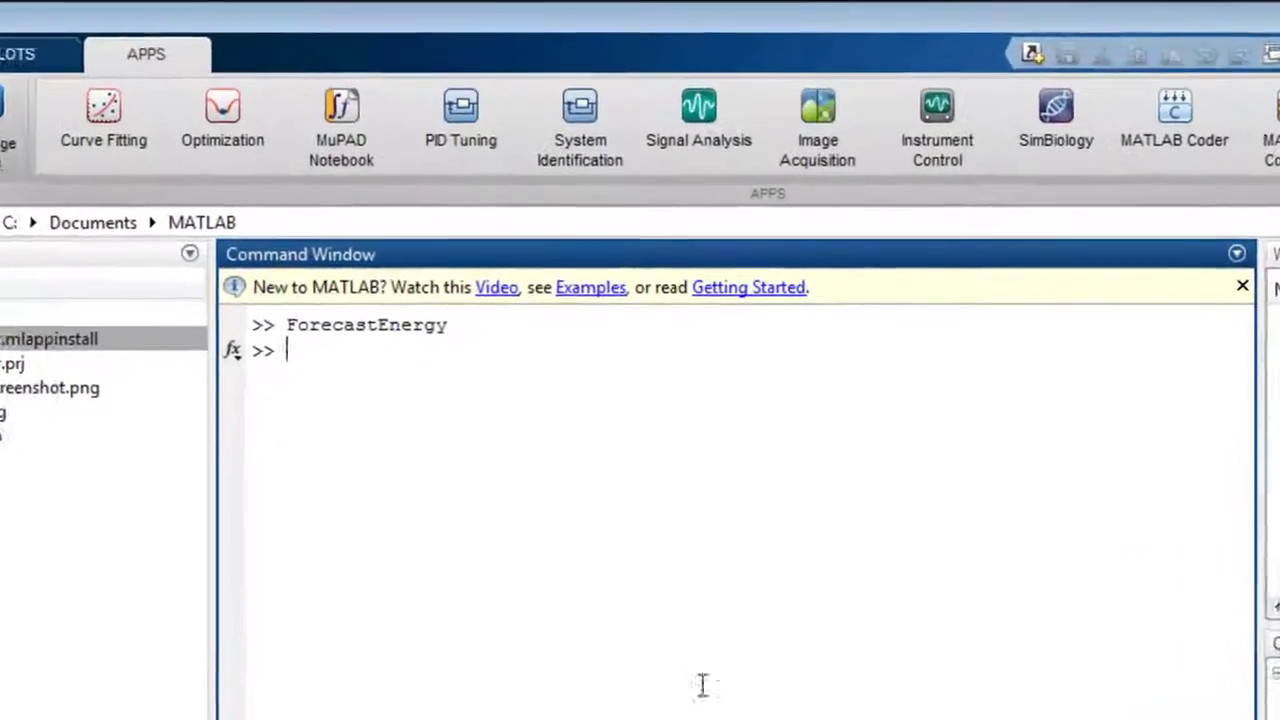
Launch Energy Forecaster from the apps gallery, fit the model, predict 72.98 MW, then close it
{"action": "left_click", "coordinate": [1266, 125]}
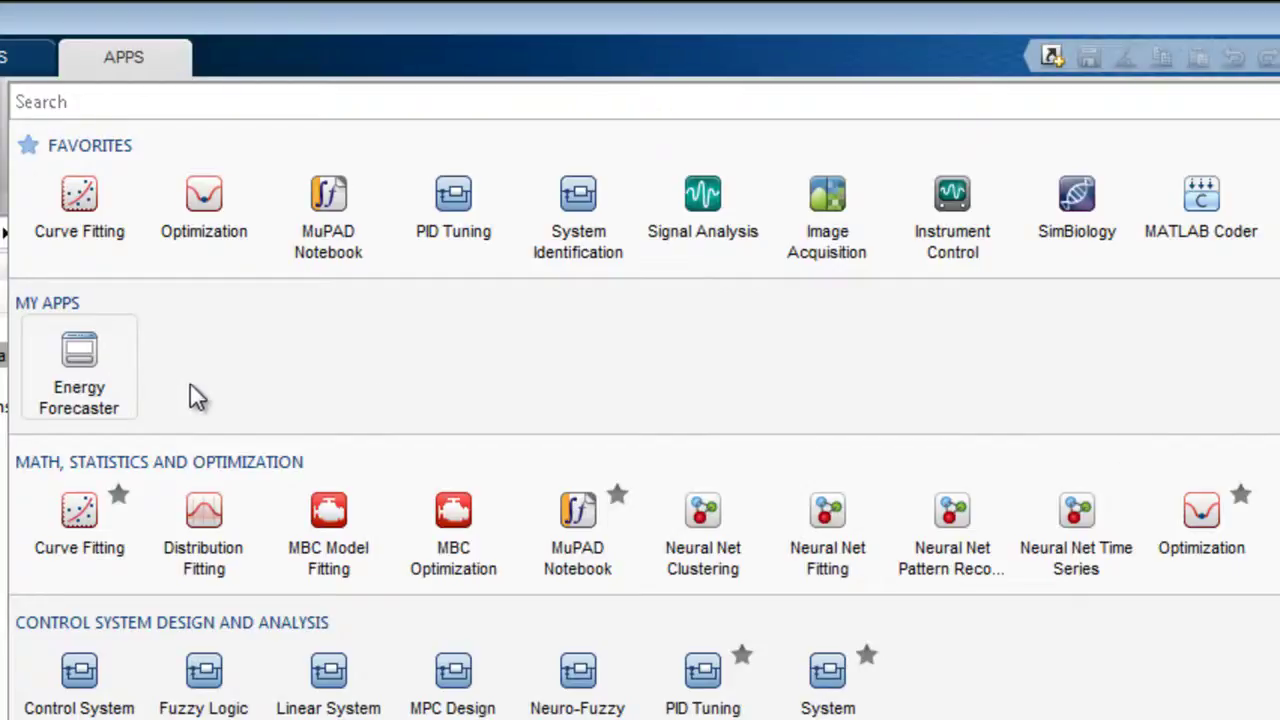
{"action": "left_click", "coordinate": [118, 395]}
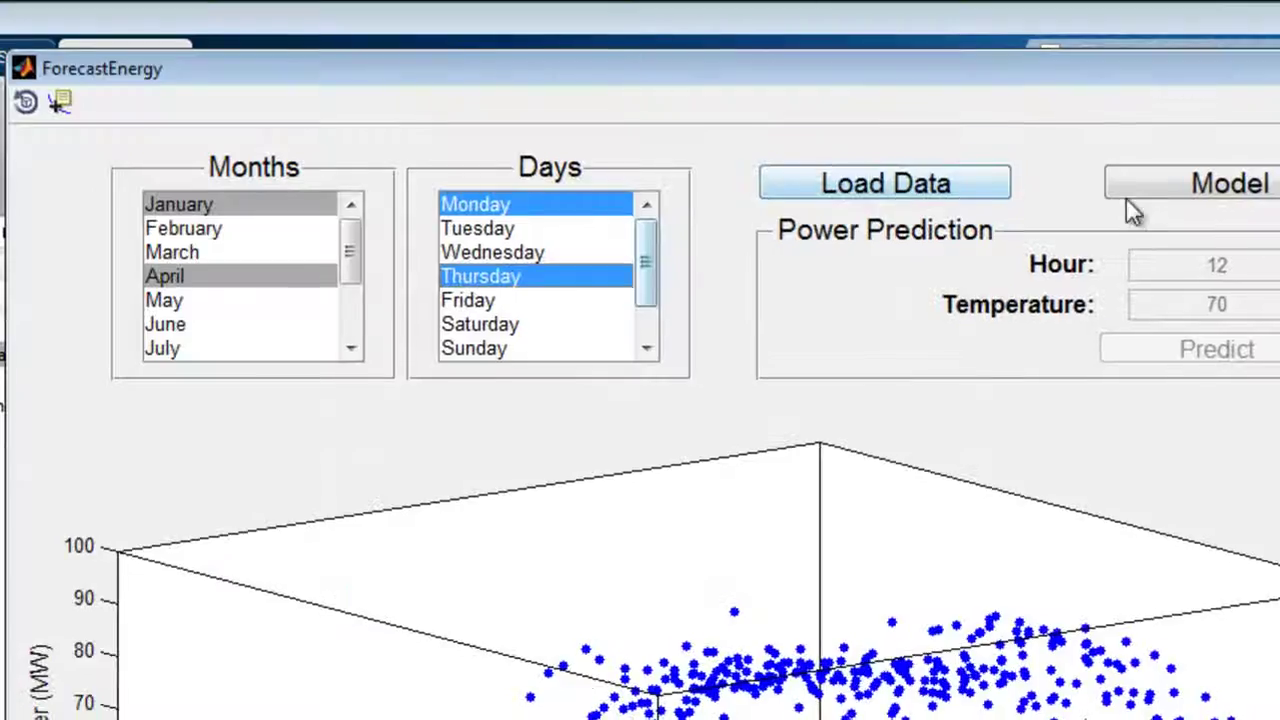
{"action": "left_click", "coordinate": [1218, 186]}
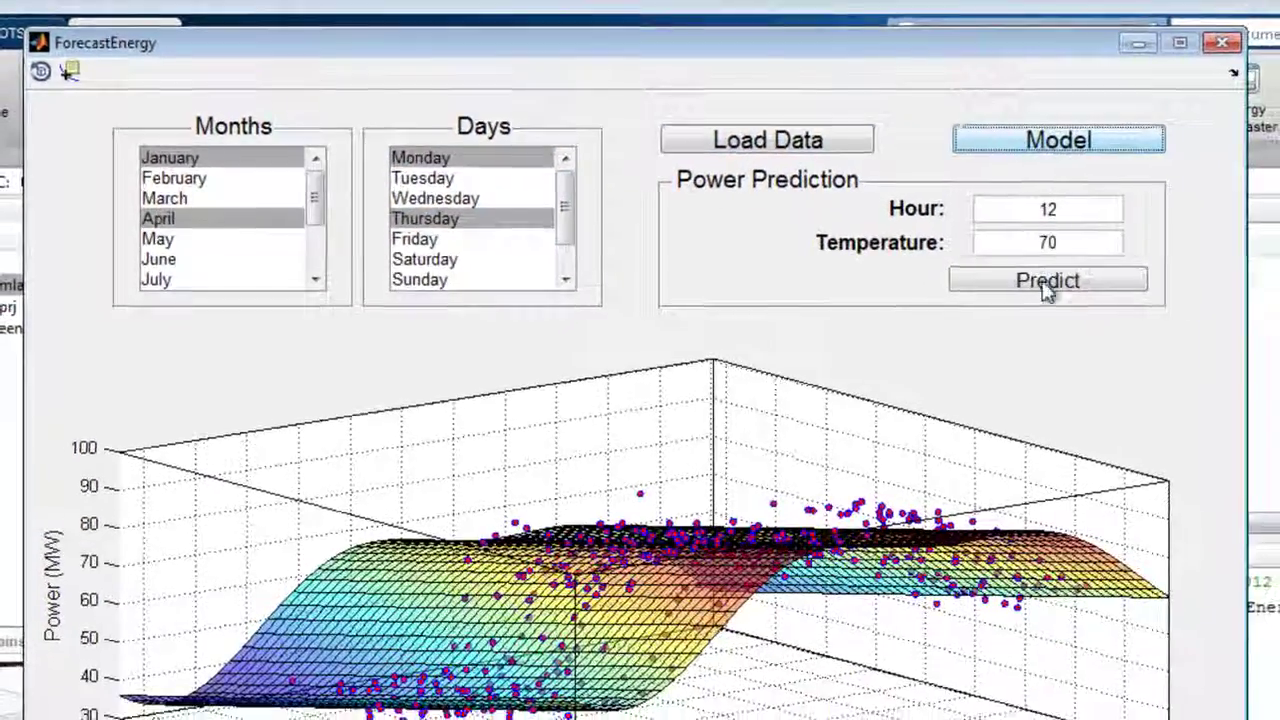
{"action": "left_click", "coordinate": [1217, 352]}
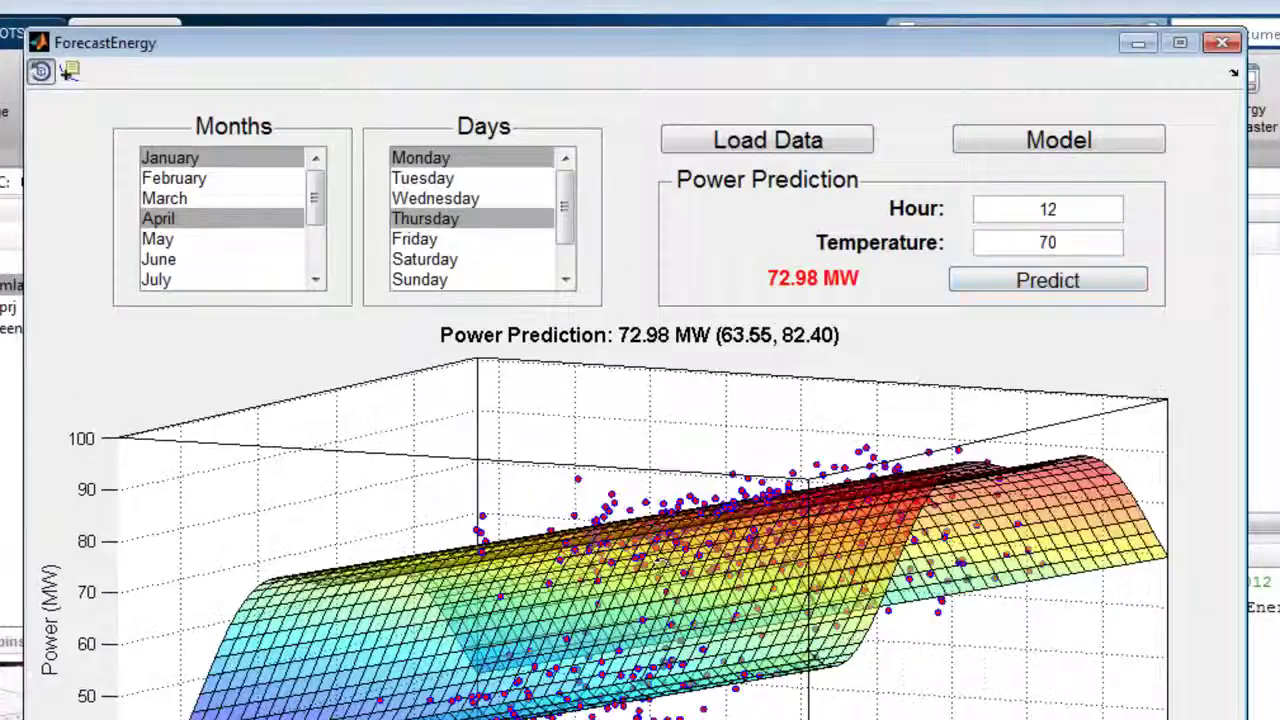
{"action": "left_click", "coordinate": [1222, 45]}
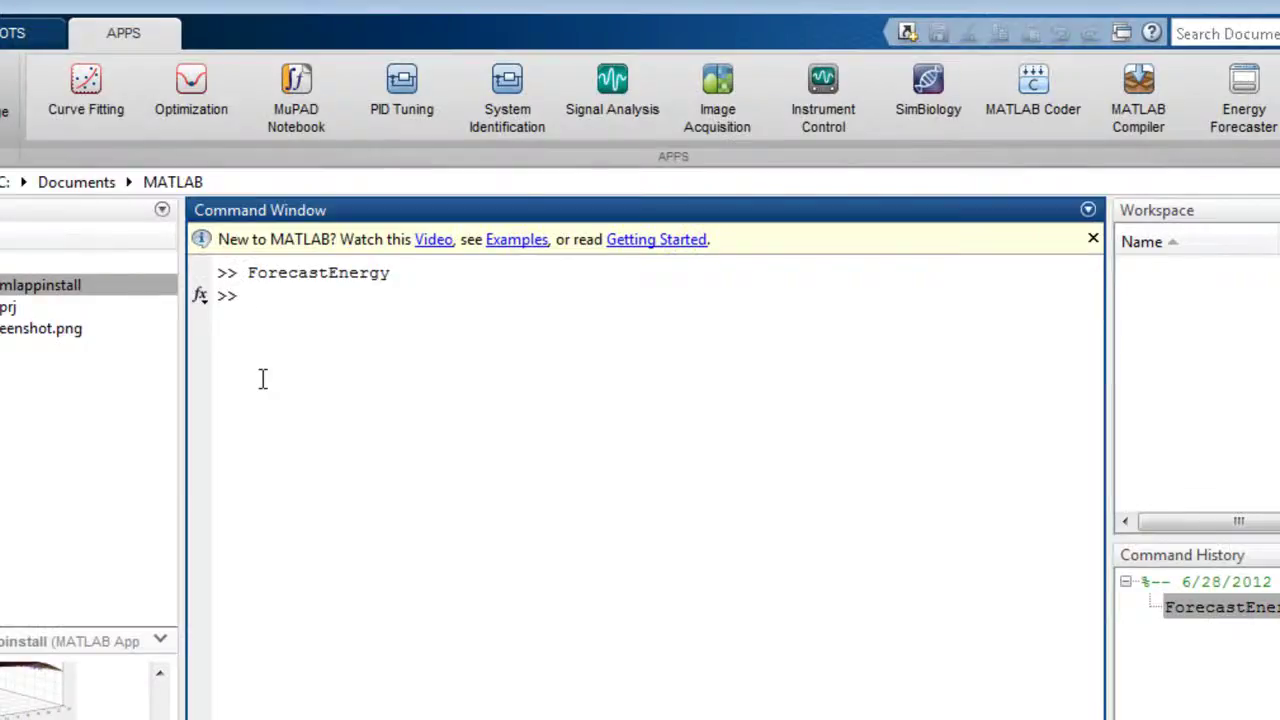